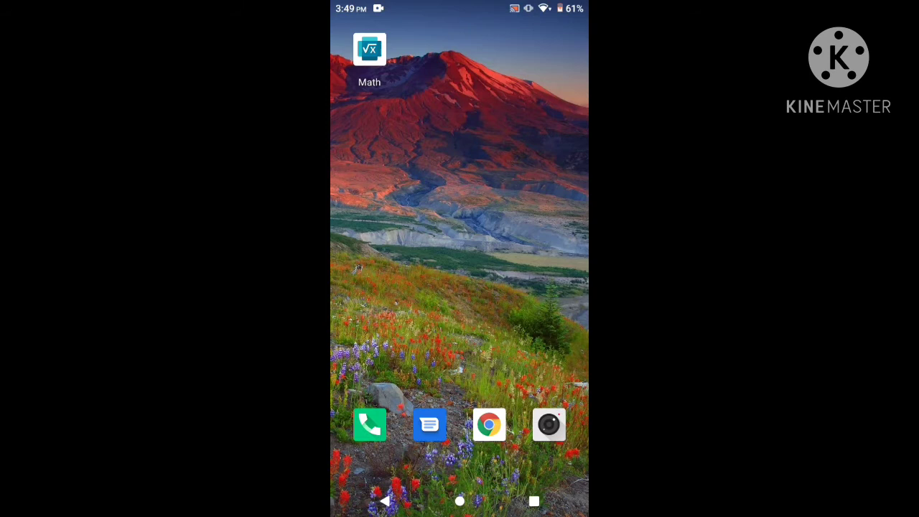
Launch Math Solver and frame the handwritten 1000 x5 x6 in the camera scanner.
left_click(369, 49)
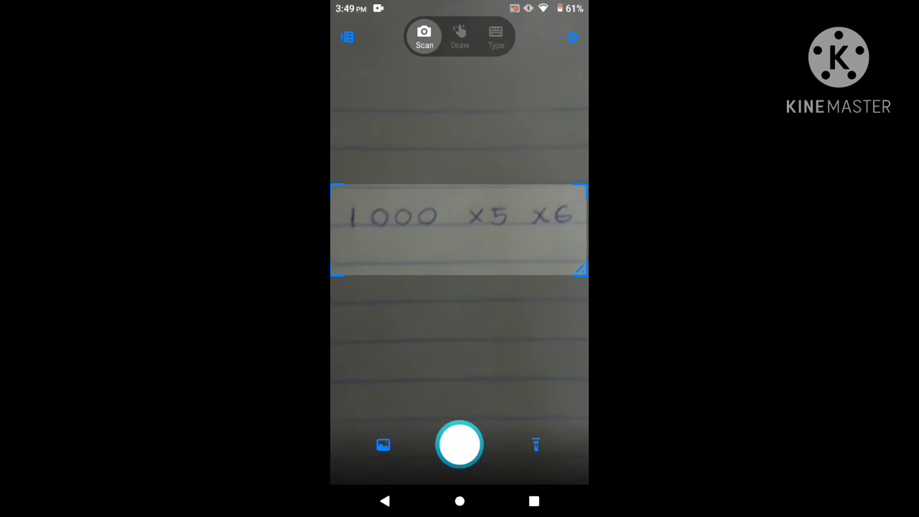
Scan 1000 × 5 × 6 to get 30000, then expand and scroll through the solution steps.
left_click(459, 444)
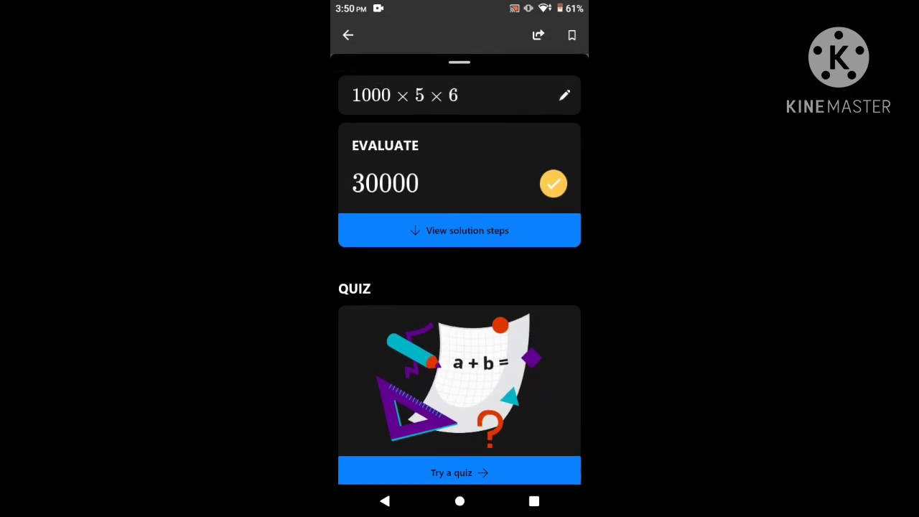
left_click(460, 231)
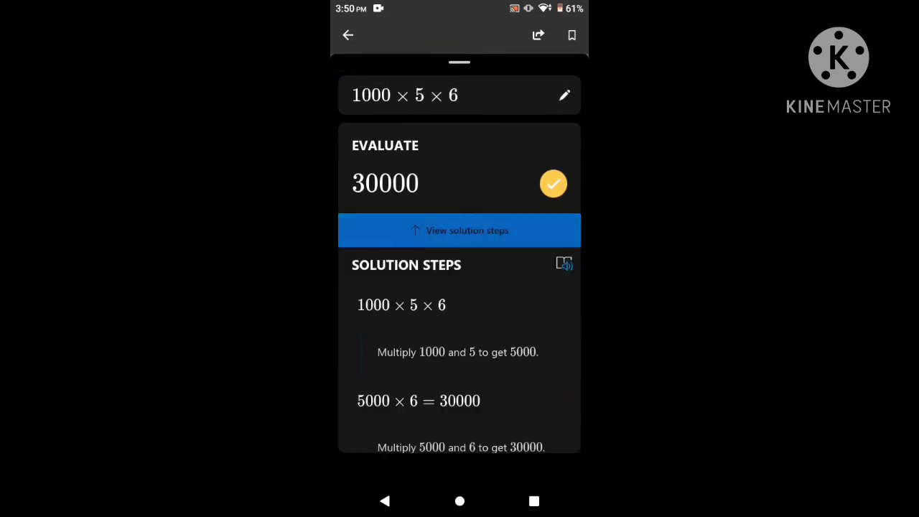
scroll(460, 287, "down", 2)
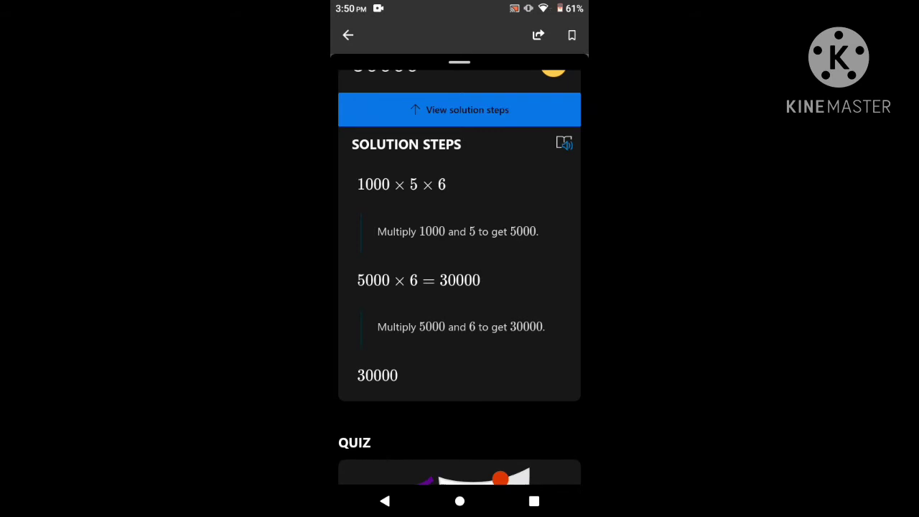
scroll(459, 277, "down", 3)
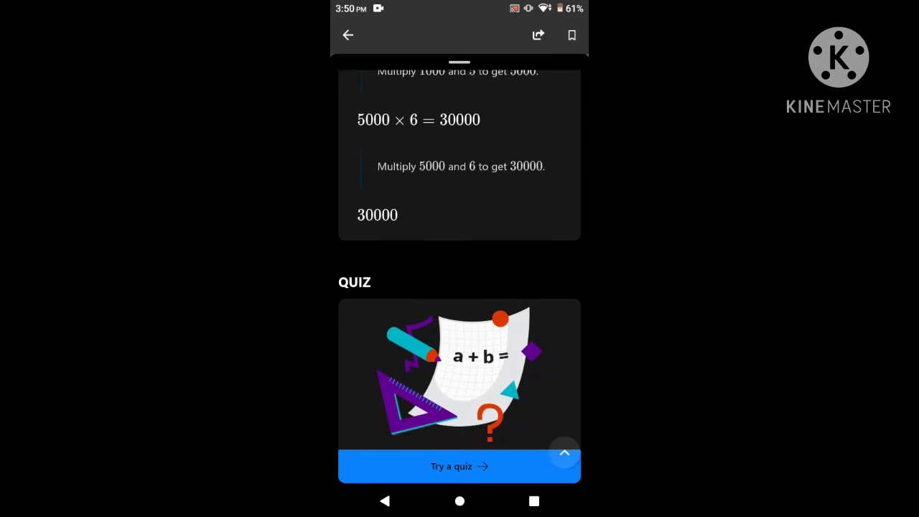
Browse the related Videos, Worksheets and Similar Problems below the 30000 result.
scroll(460, 277, "down", 3)
scroll(459, 277, "down", 3)
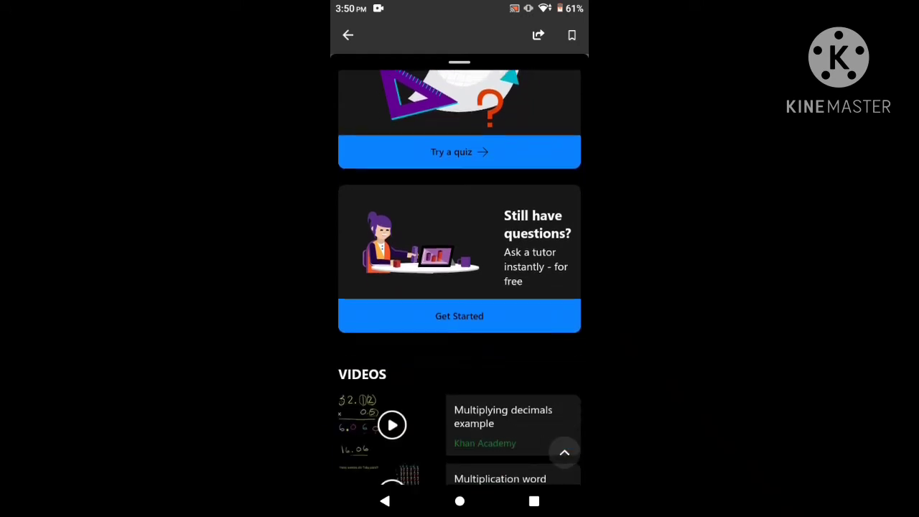
scroll(460, 277, "up", 2)
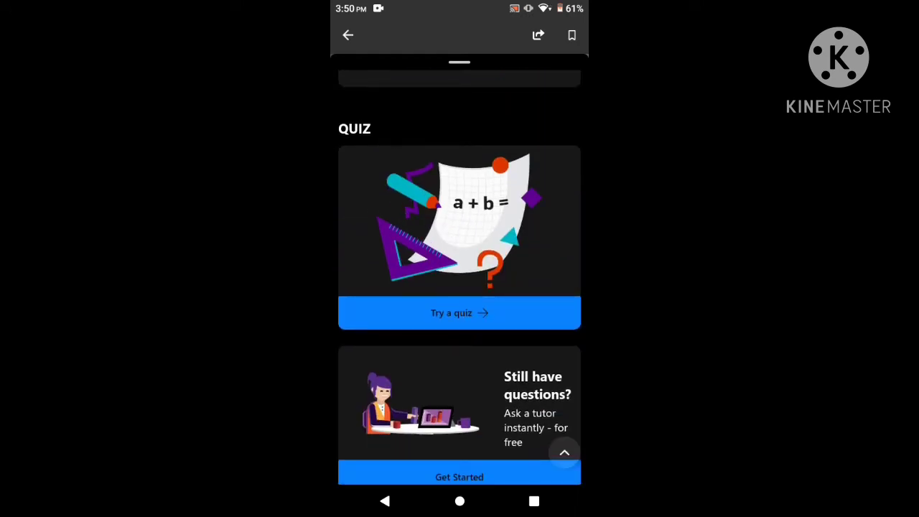
scroll(459, 277, "down", 1)
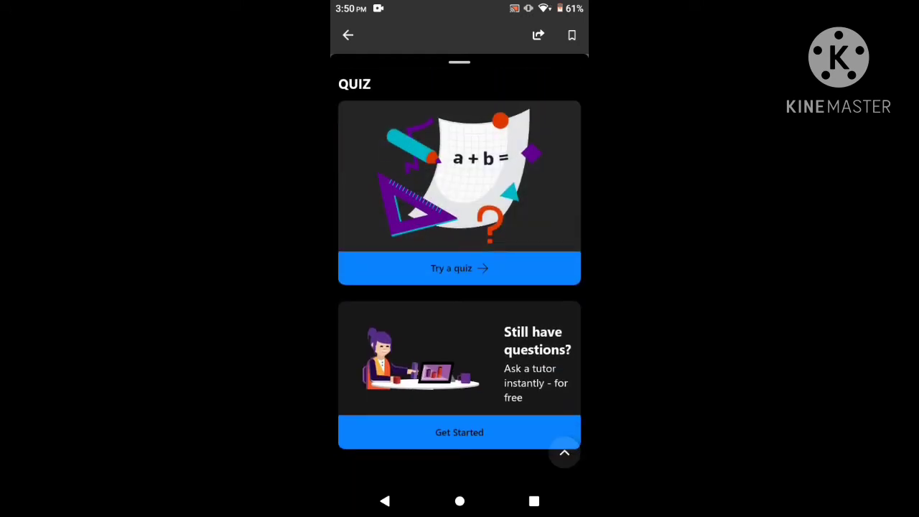
scroll(459, 277, "down", 2)
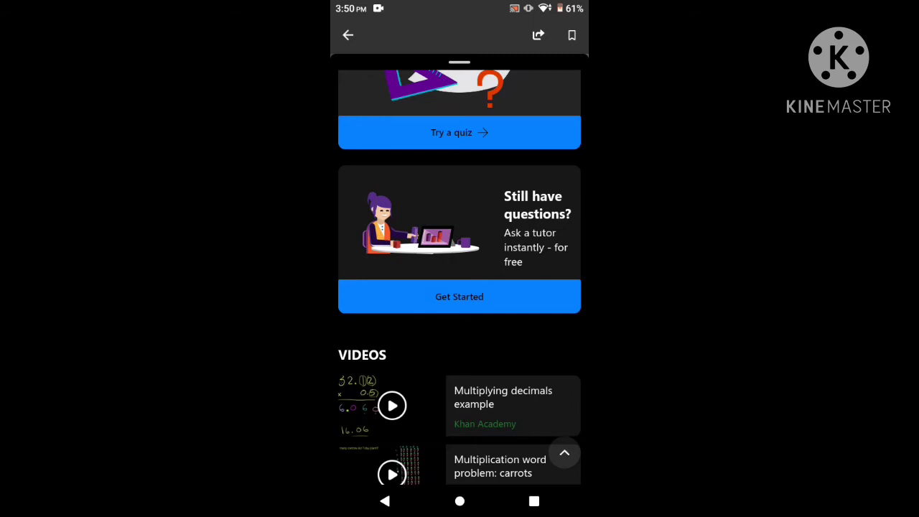
scroll(459, 277, "down", 5)
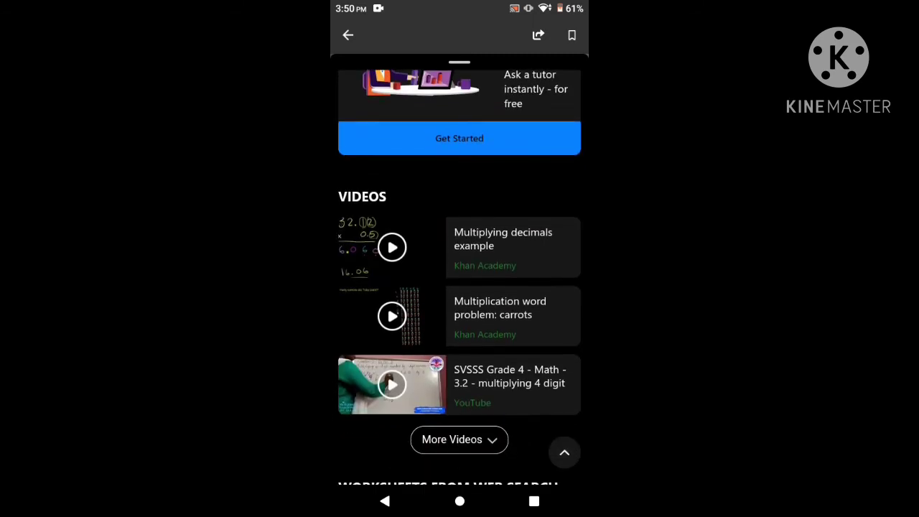
scroll(460, 277, "down", 5)
scroll(459, 274, "down", 3)
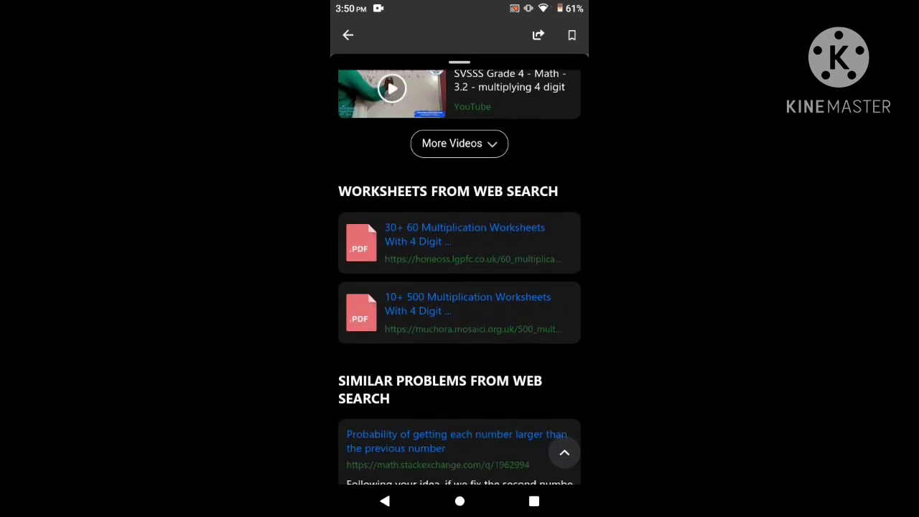
scroll(460, 274, "down", 2)
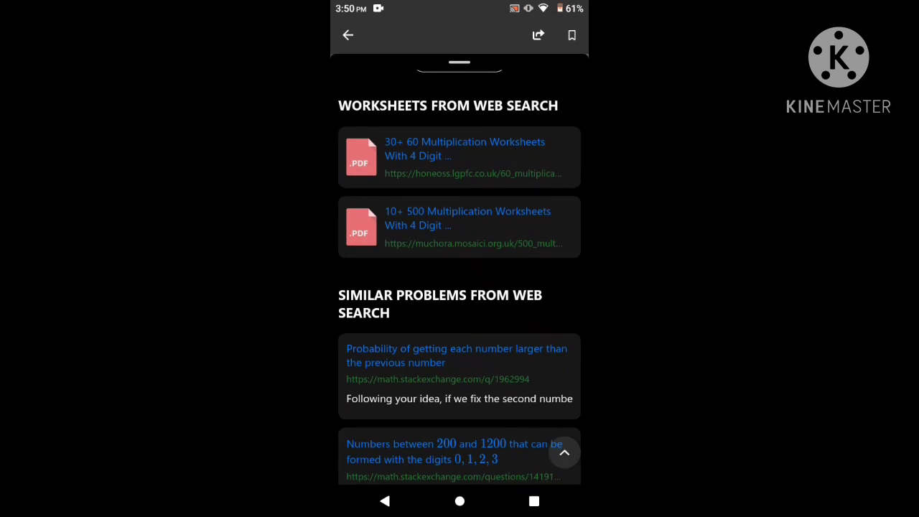
scroll(460, 277, "down", 1)
scroll(459, 277, "down", 4)
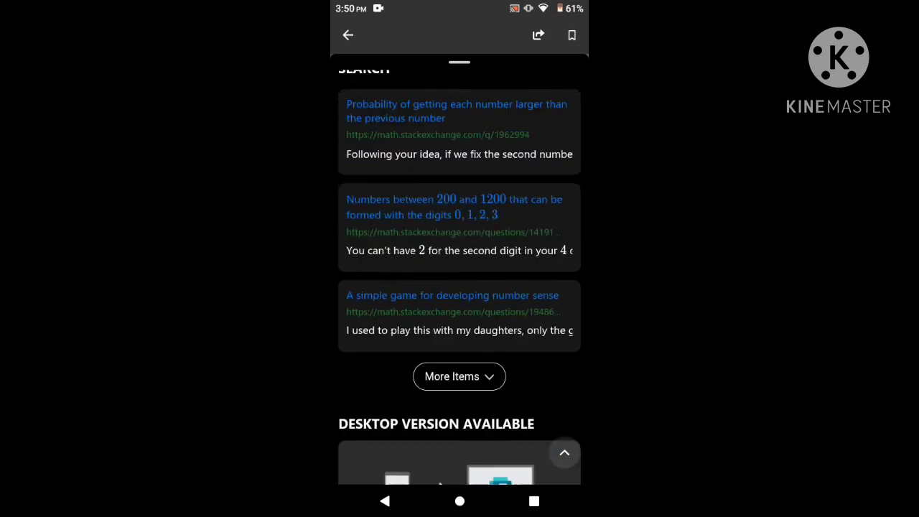
scroll(460, 277, "down", 4)
scroll(459, 277, "down", 1)
Return to the top of the result page and go back to the camera scanner.
scroll(460, 277, "up", 5)
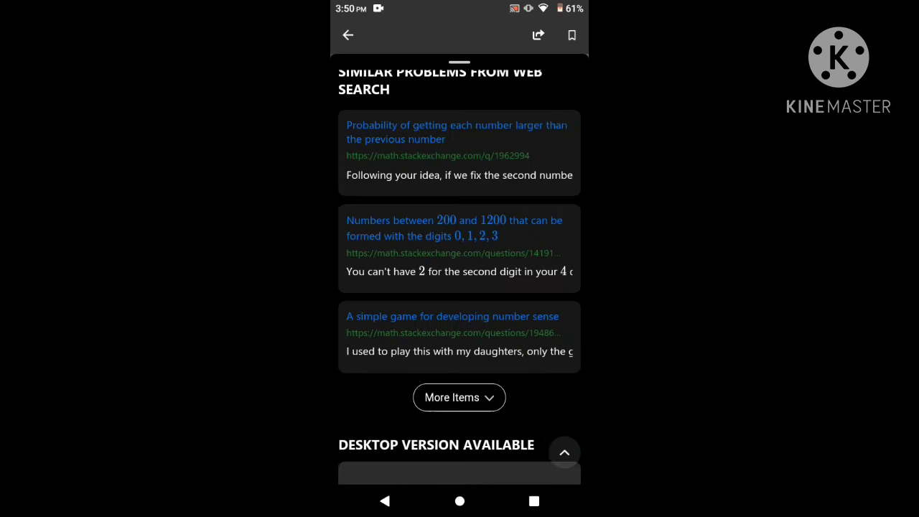
scroll(459, 277, "up", 5)
scroll(459, 277, "up", 3)
scroll(460, 277, "up", 1)
scroll(459, 277, "up", 5)
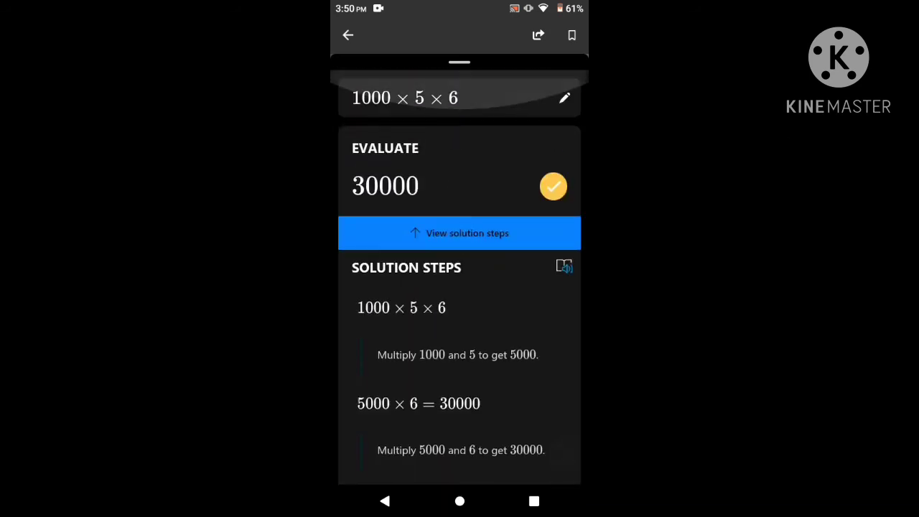
scroll(459, 277, "up", 5)
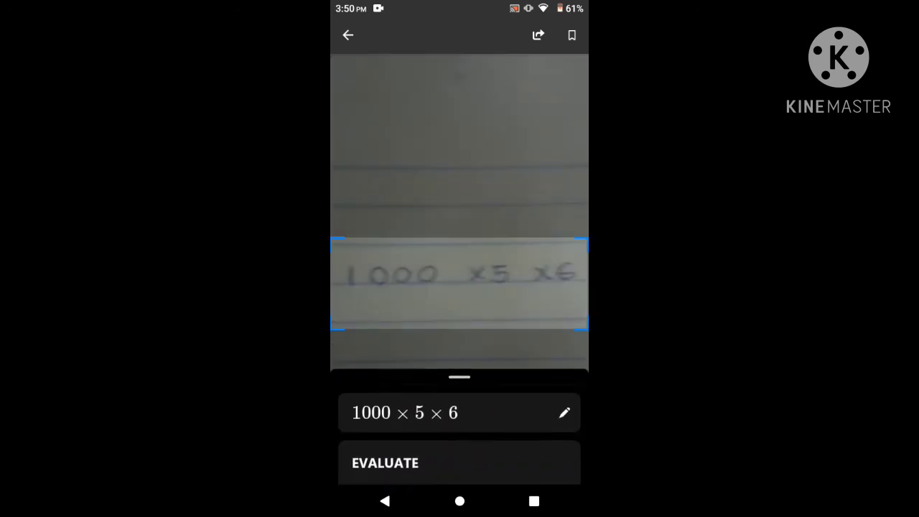
left_click(347, 34)
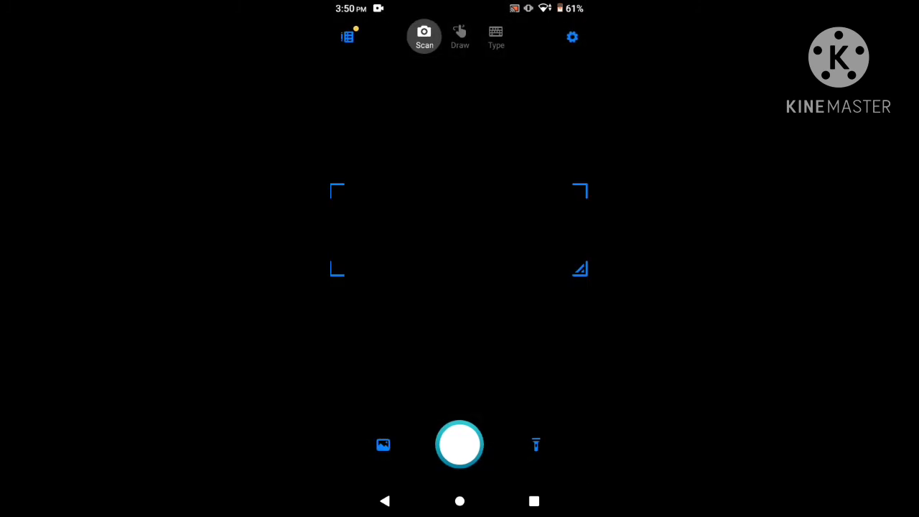
Show the Quiz tab in Notes and swipe through the daily practice quiz cards.
left_click(344, 37)
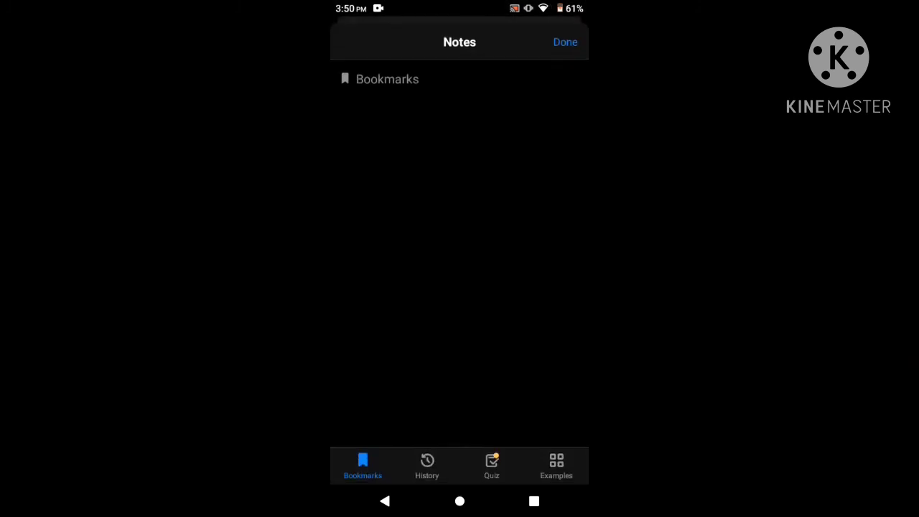
left_click(491, 465)
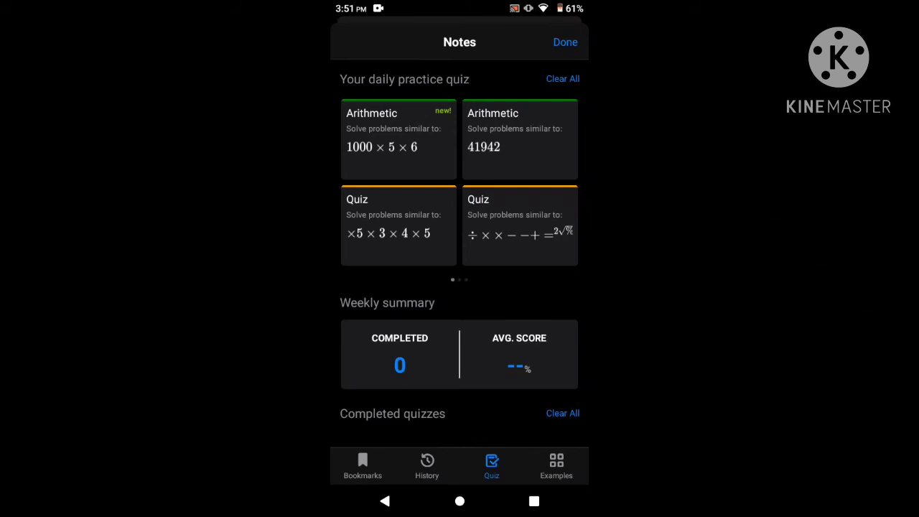
left_click_drag(545, 183, 373, 183)
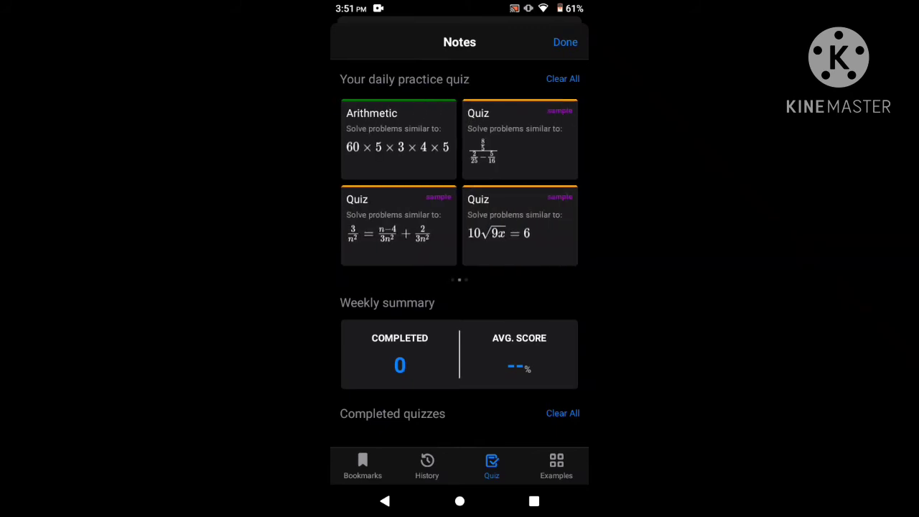
mouse_move(546, 183)
left_mouse_down()
mouse_move(373, 183)
mouse_move(545, 183)
left_mouse_up()
left_click_drag(373, 183, 545, 183)
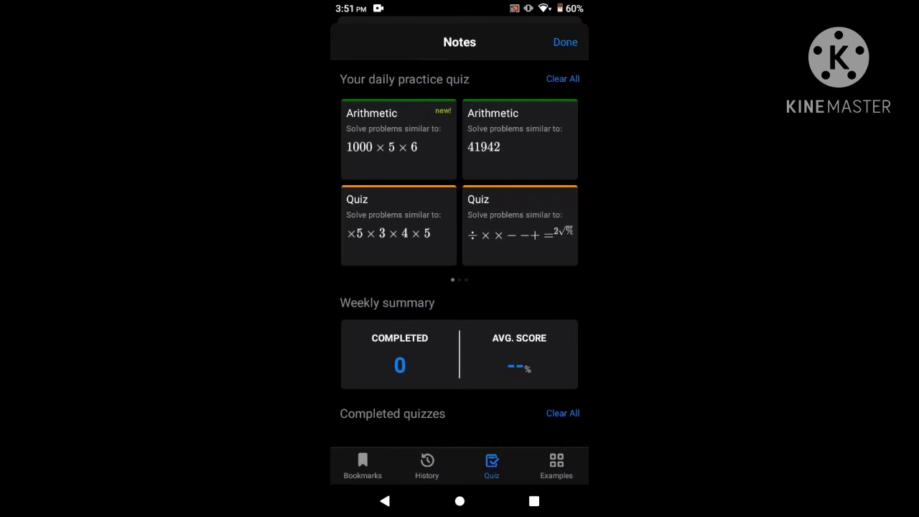
Browse the Examples tab's sample problems, then switch to the History list led by 1000 × 5 × 6.
left_click(556, 467)
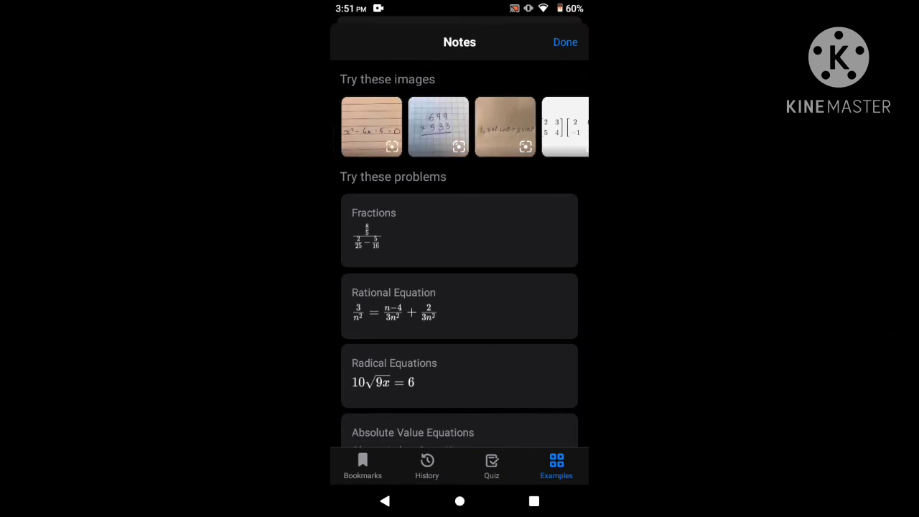
scroll(460, 352, "down", 3)
scroll(459, 351, "down", 4)
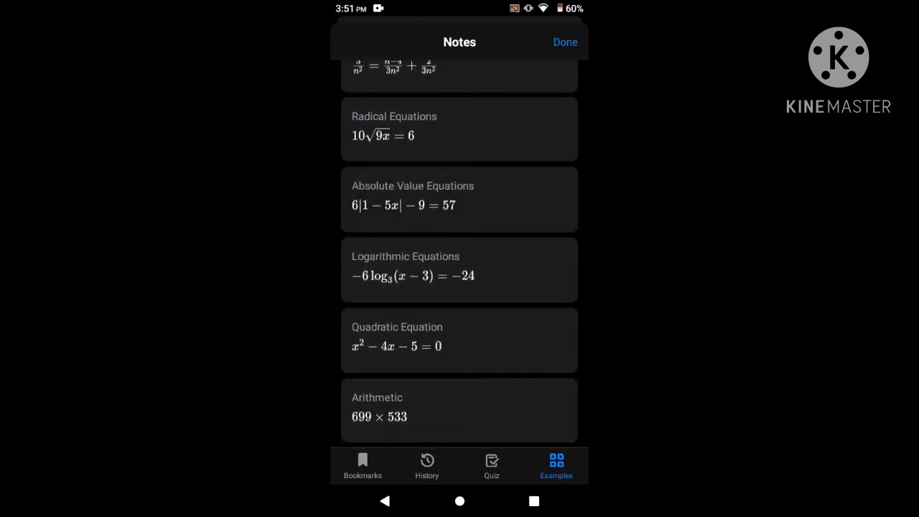
scroll(459, 251, "up", 1)
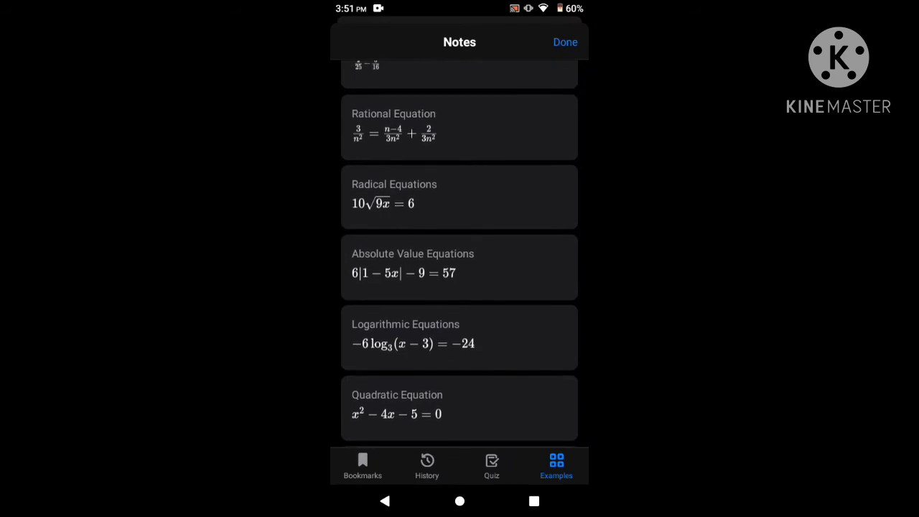
scroll(459, 251, "down", 3)
scroll(459, 252, "down", 3)
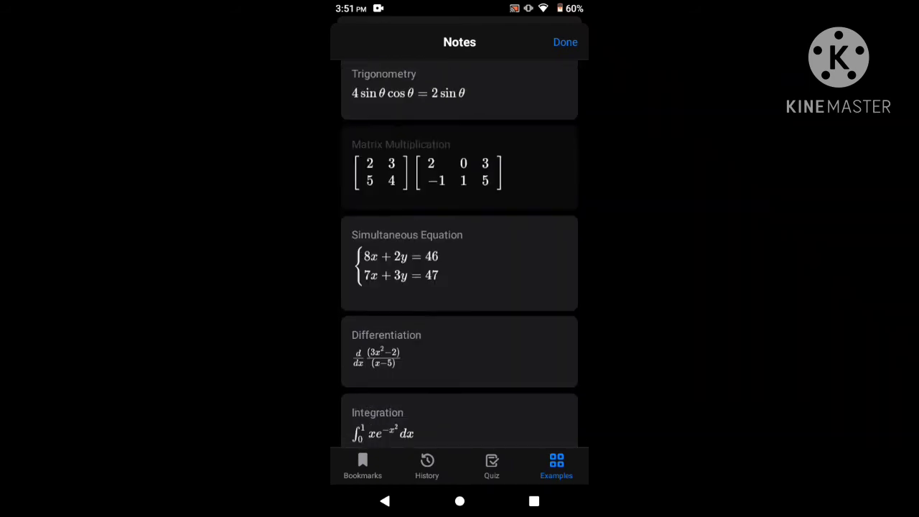
scroll(459, 251, "down", 3)
scroll(459, 287, "down", 5)
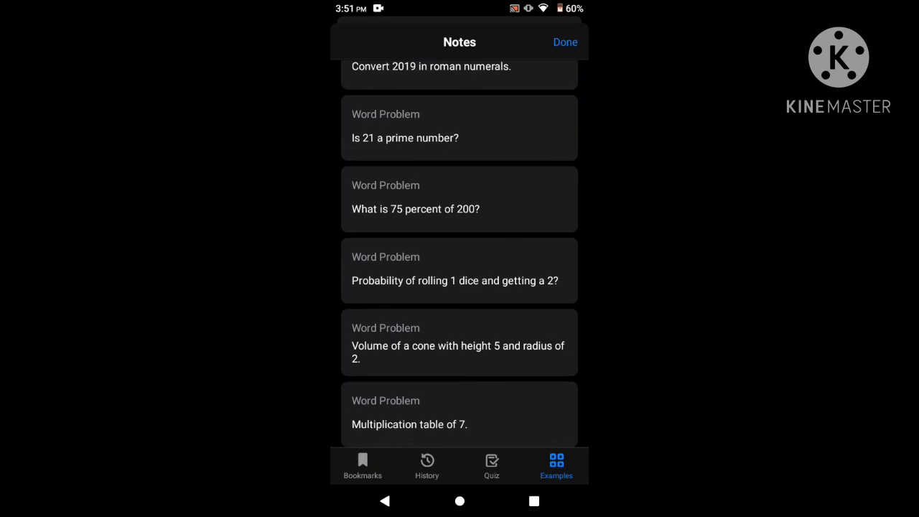
left_click(426, 466)
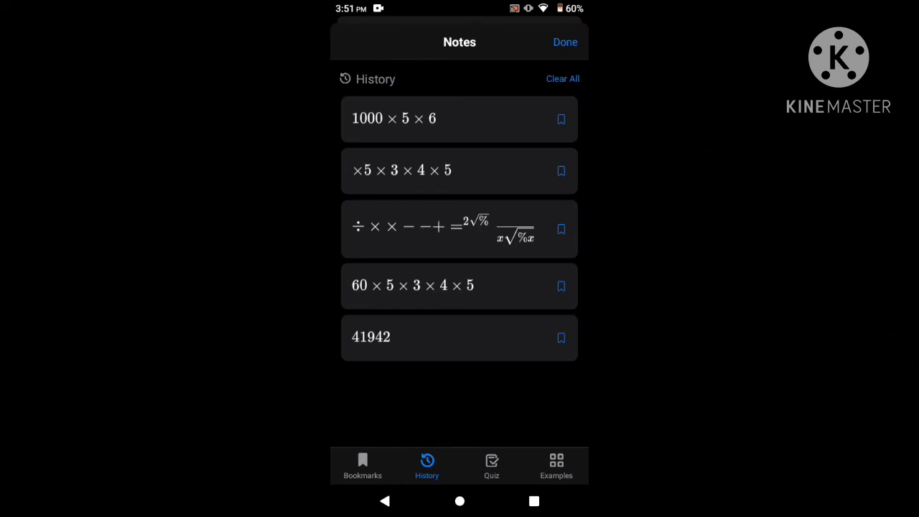
Close Notes, switch to Type mode and clear the stray number 75182.
left_click(565, 42)
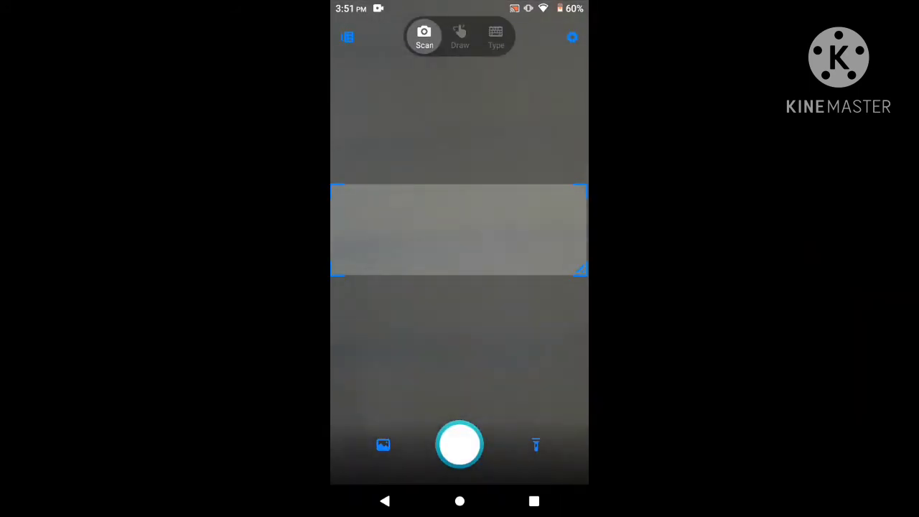
left_click(496, 36)
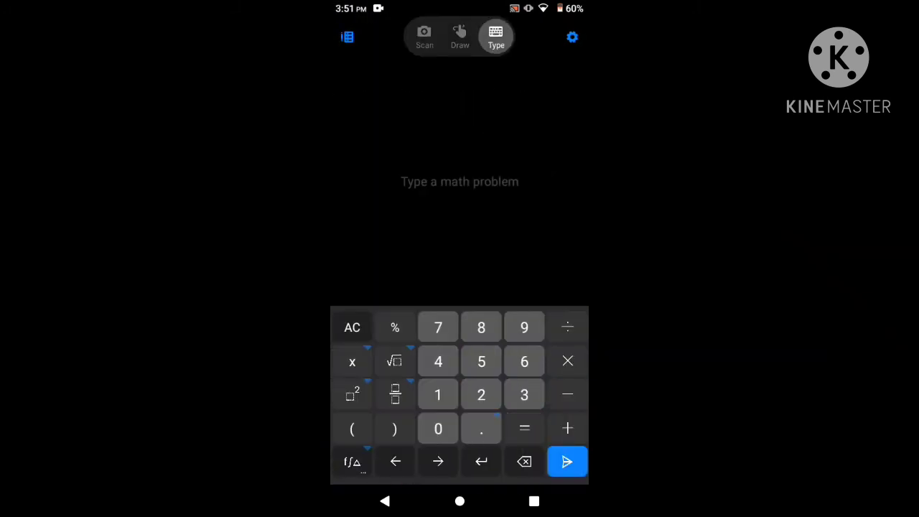
type("75182")
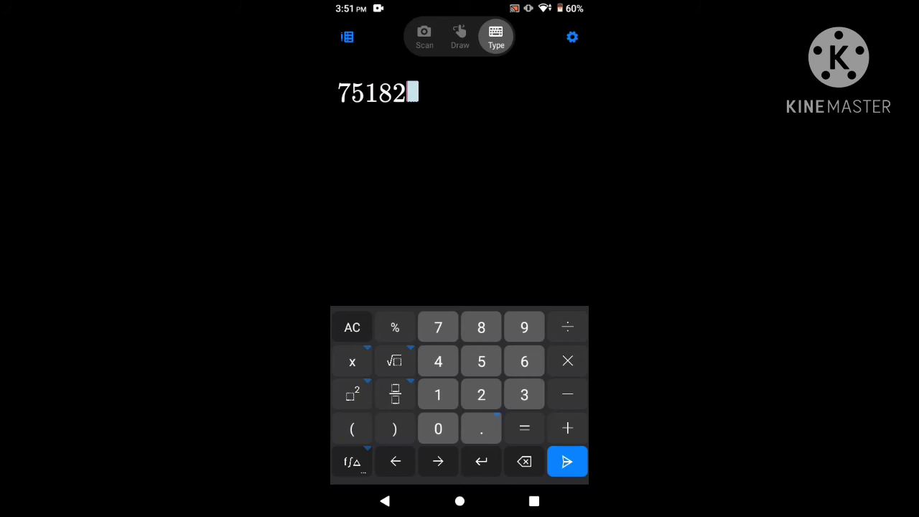
left_click(352, 327)
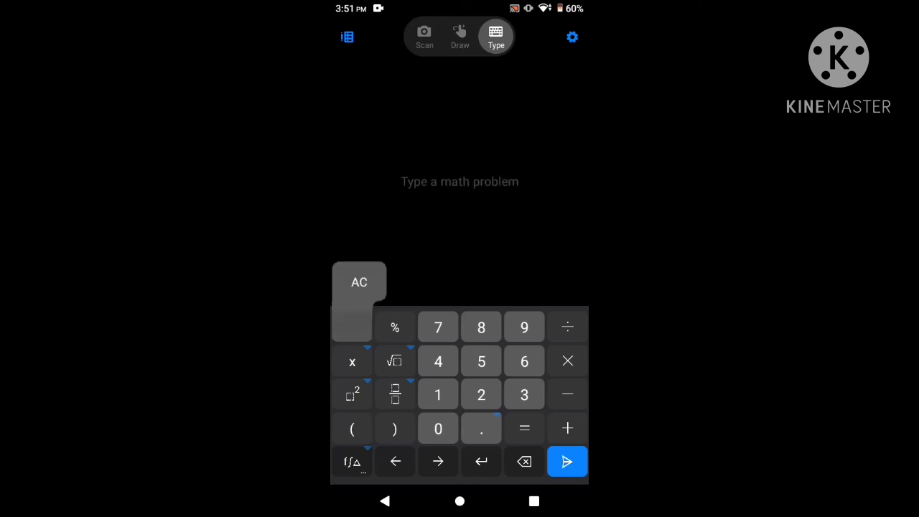
left_click(352, 327)
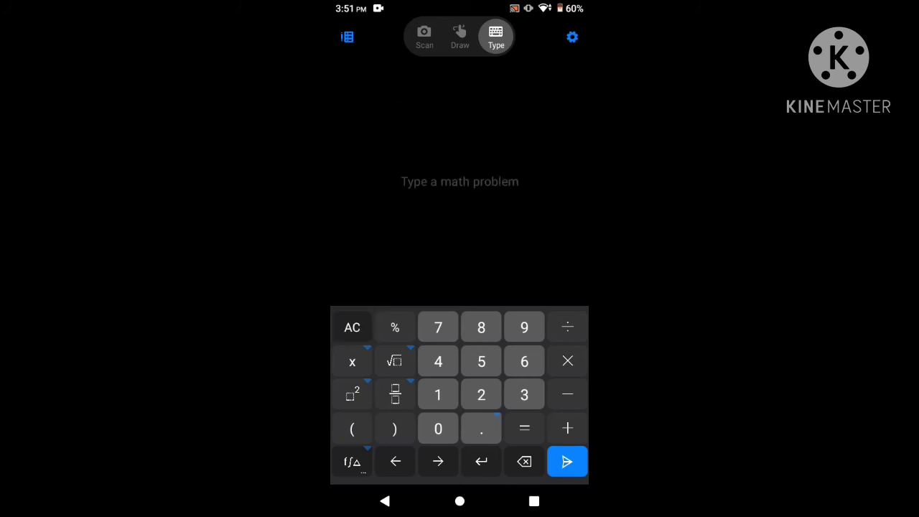
Type 1000 × 5 × 6, view its result 30000, and return to the typed problem.
type("100")
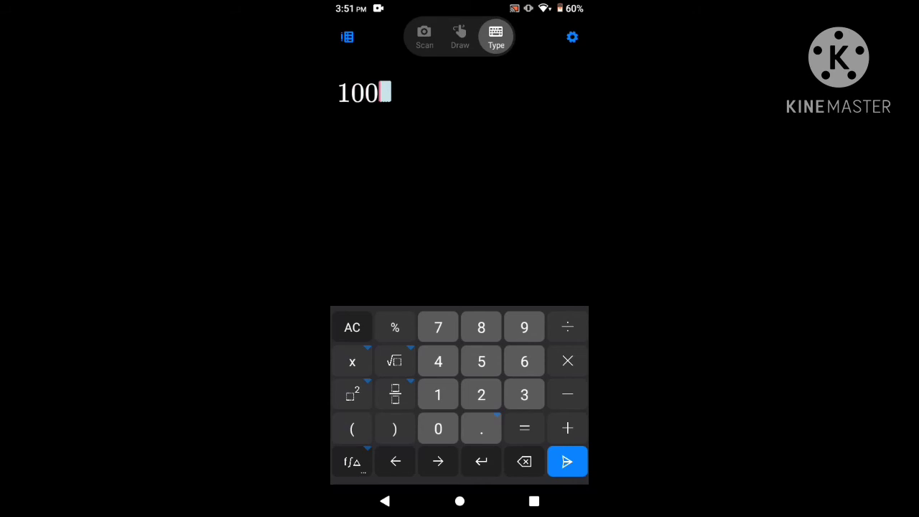
type("0")
left_click(567, 361)
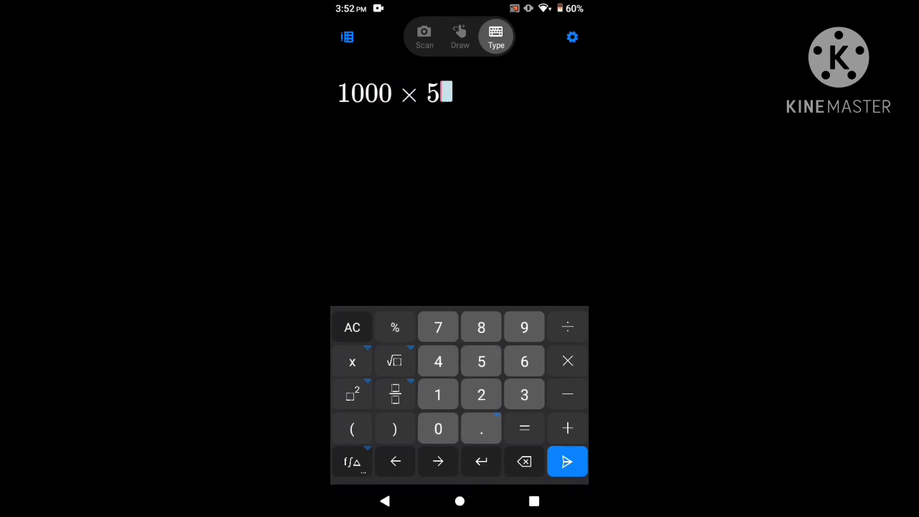
type("*6")
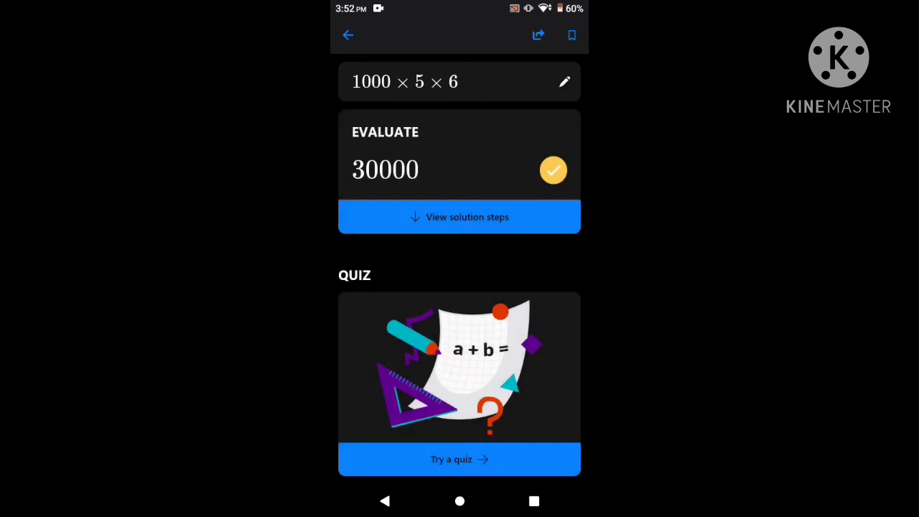
scroll(459, 269, "down", 15)
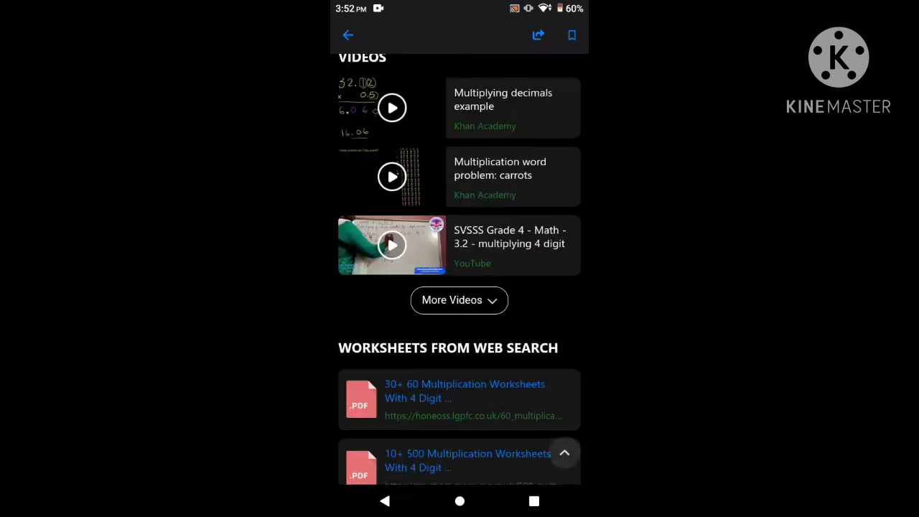
left_click(385, 500)
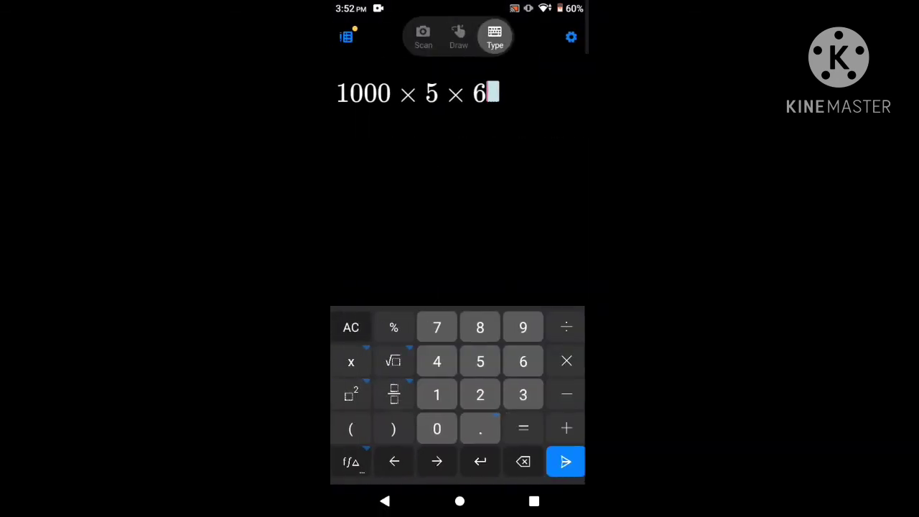
Handwrite the number 80 on the Draw mode grid.
left_click(459, 36)
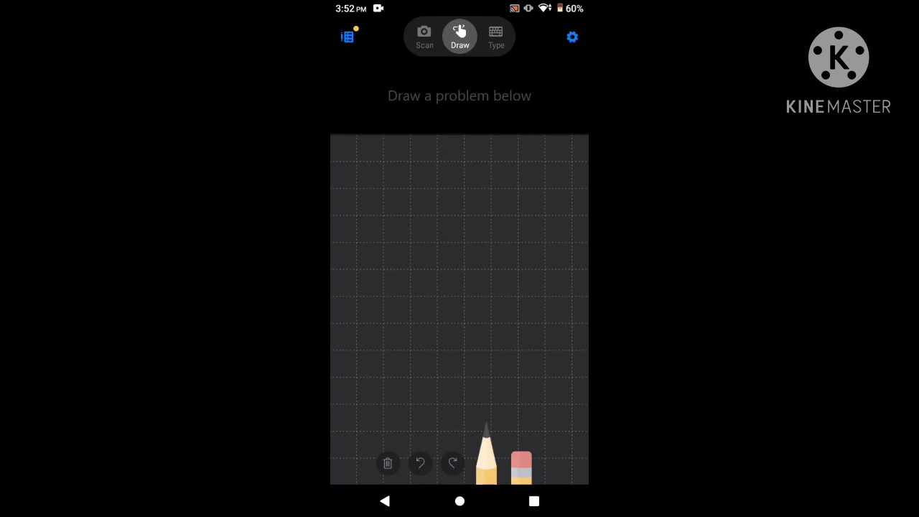
left_click_drag(438, 196, 412, 199)
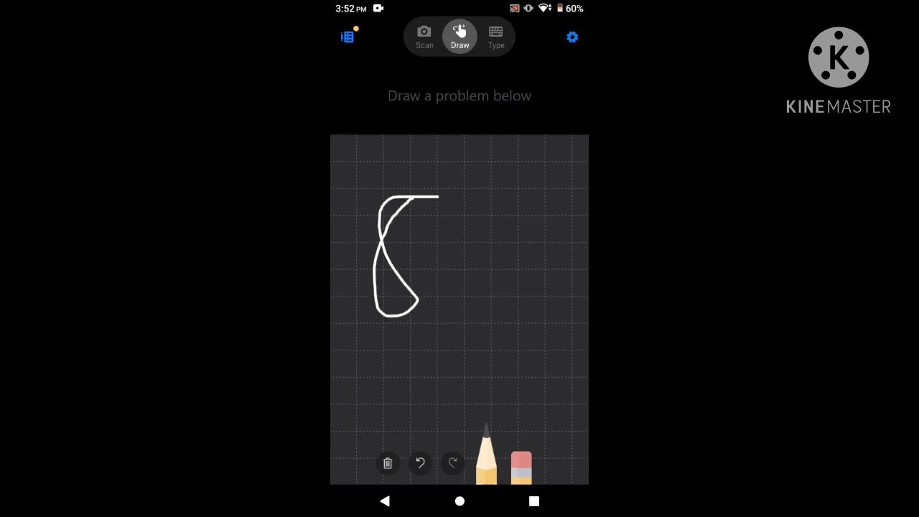
mouse_move(470, 233)
left_mouse_down()
mouse_move(465, 248)
mouse_move(500, 233)
mouse_move(444, 234)
left_mouse_up()
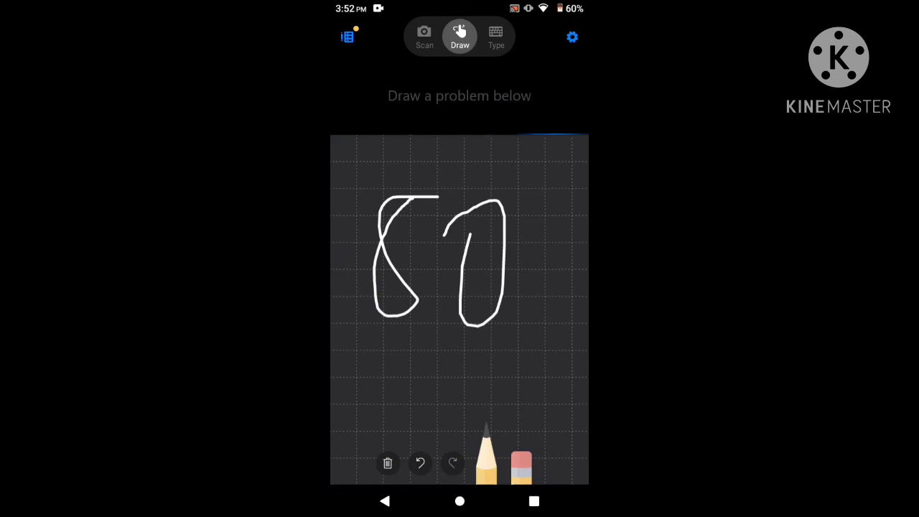
Erase most of the handwritten 80 with the eraser, leaving only fragments.
left_click(521, 463)
left_click_drag(406, 283, 502, 248)
mouse_move(473, 209)
left_mouse_down()
mouse_move(465, 316)
mouse_move(463, 248)
left_mouse_up()
mouse_move(462, 287)
left_mouse_down()
mouse_move(402, 216)
mouse_move(379, 227)
left_mouse_up()
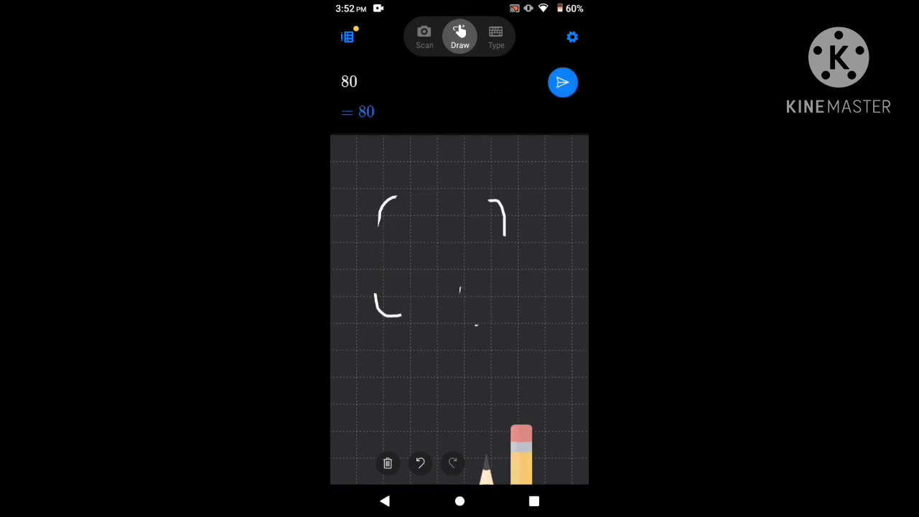
left_click_drag(504, 234, 491, 201)
left_click_drag(403, 314, 394, 316)
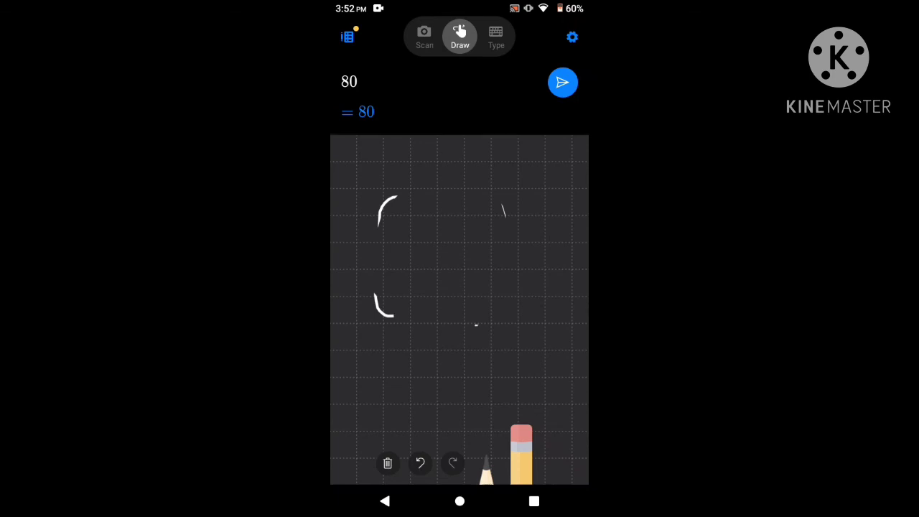